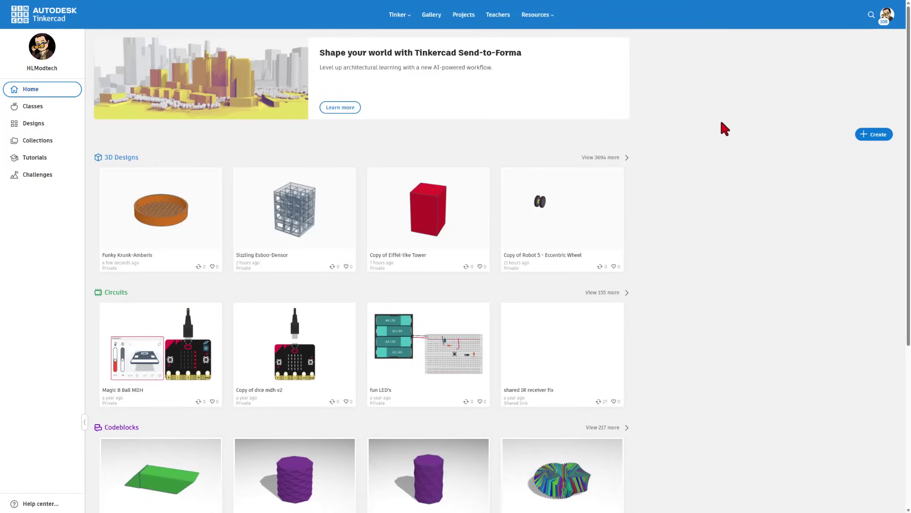
# Step: Start a new 3D design and name it 'sound hole'
pyautogui.click(869, 137)
pyautogui.click(863, 156)
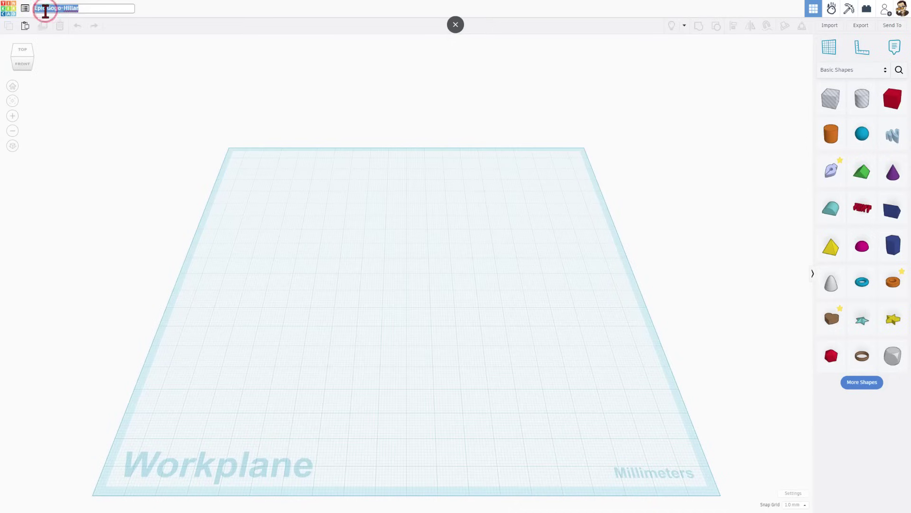
pyautogui.write('sound hole')
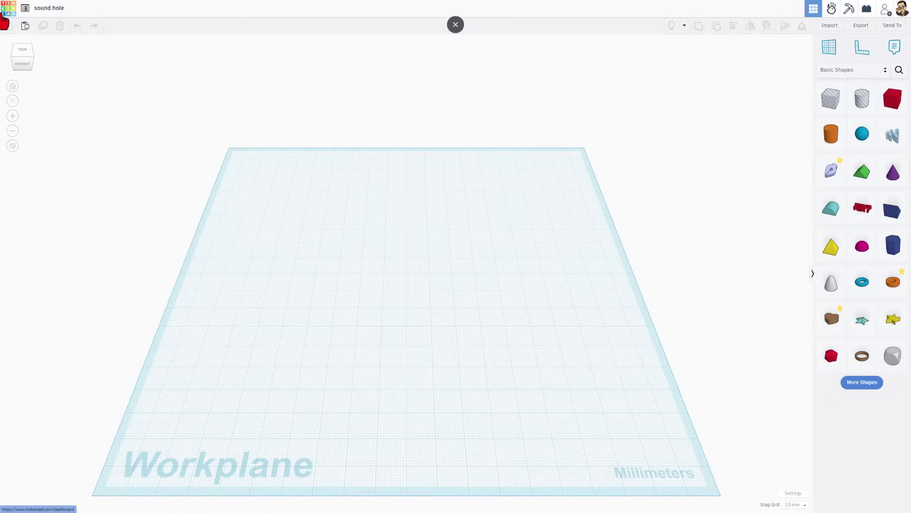
# Step: Go back to the dashboard, where 'sound hole' shows among recent 3D designs
pyautogui.click(7, 13)
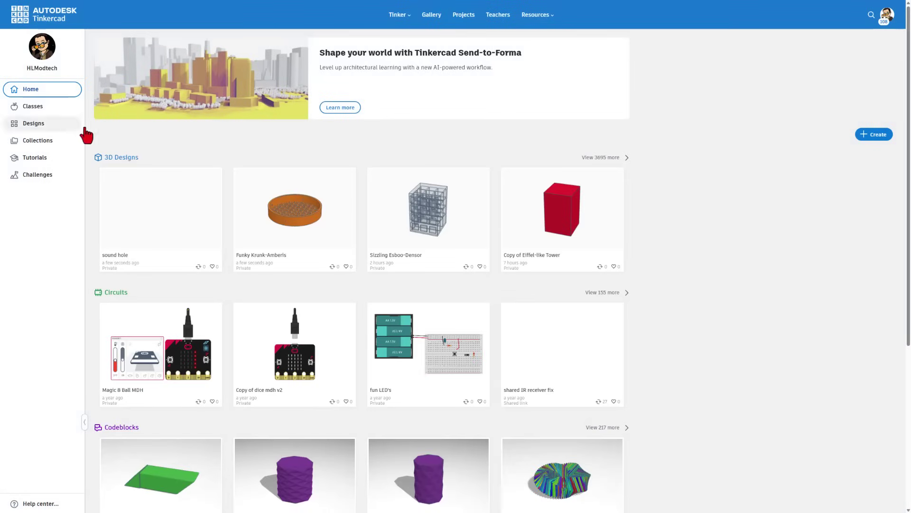
pyautogui.moveTo(141, 220)
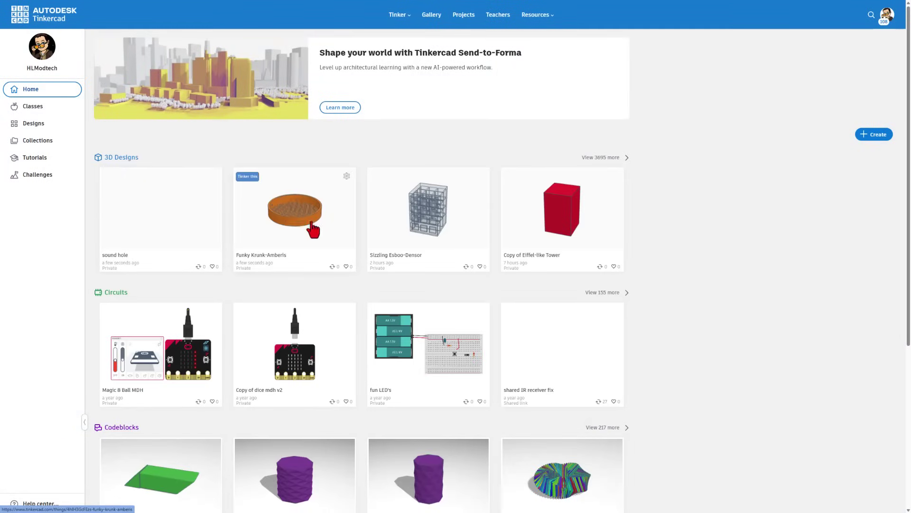
pyautogui.moveTo(316, 213)
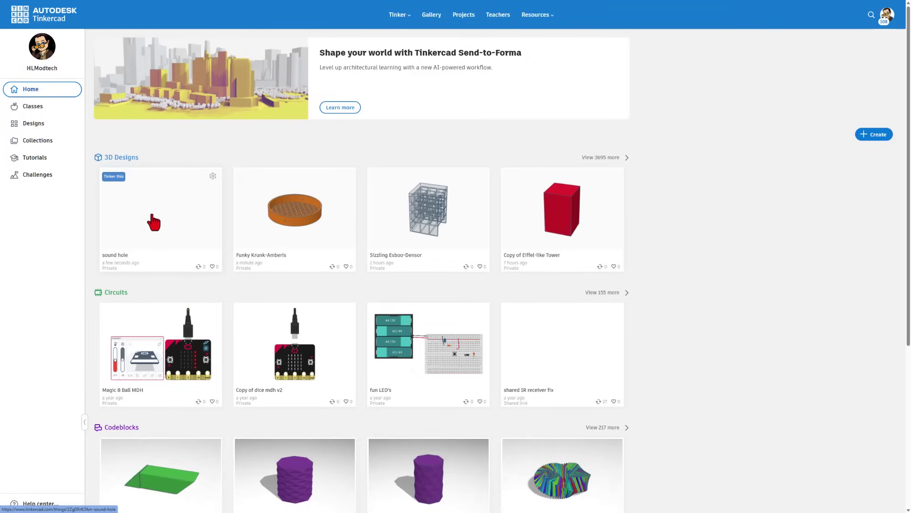
# Step: Open 'sound hole' and place a tube, first trying radius 40 and wall thickness 3
pyautogui.click(114, 179)
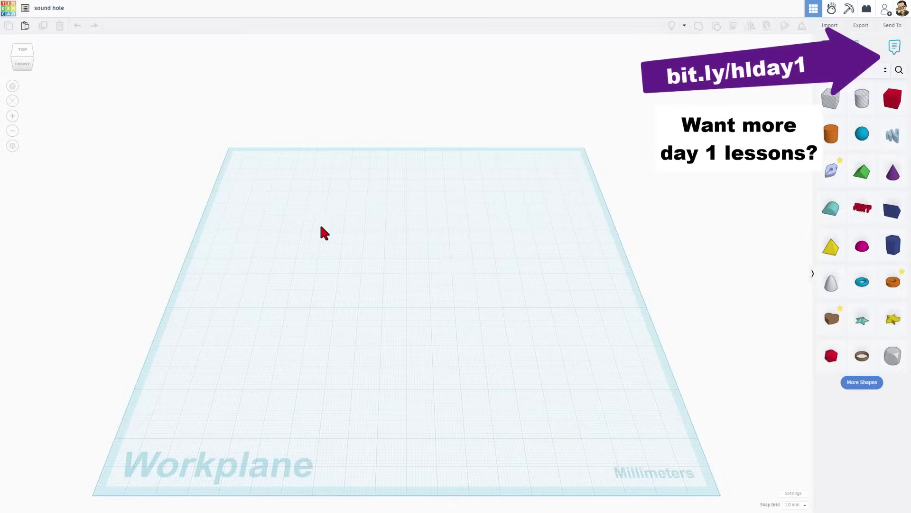
pyautogui.moveTo(892, 284); pyautogui.dragTo(389, 269)
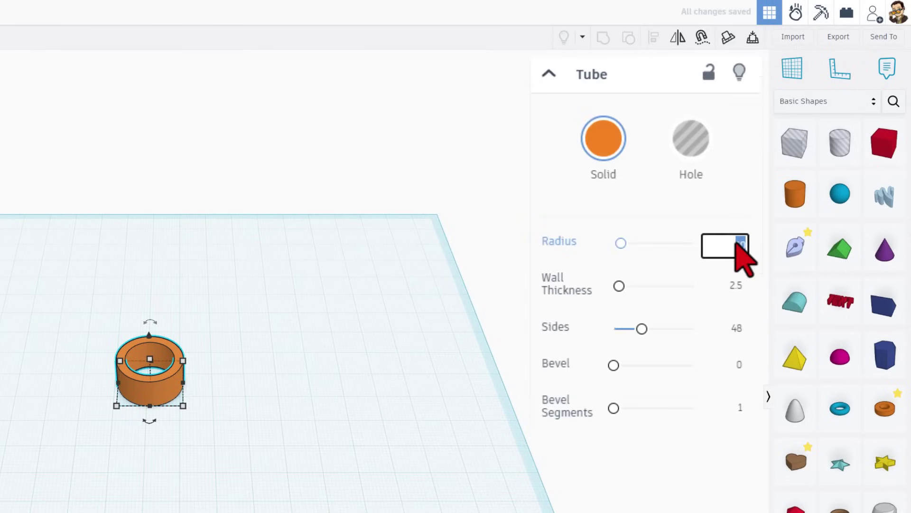
pyautogui.write('40')
pyautogui.press('Return')
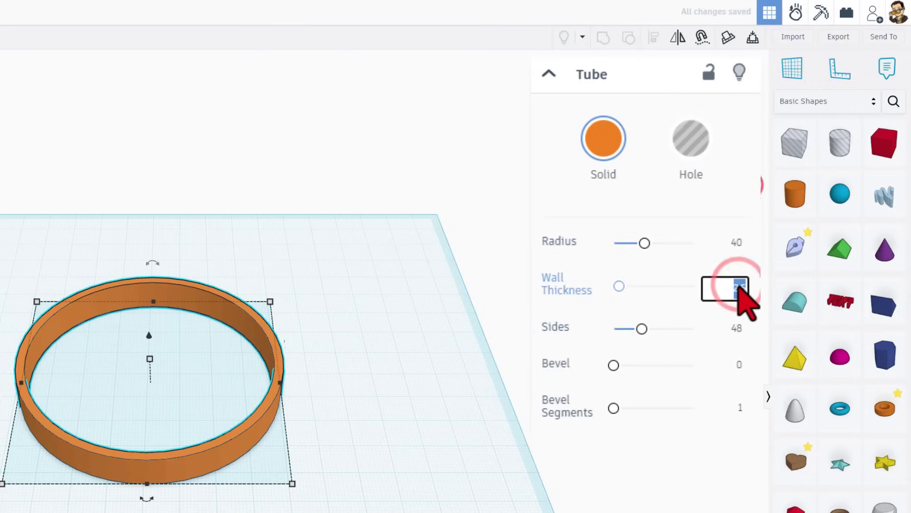
pyautogui.write('3')
pyautogui.press('Return')
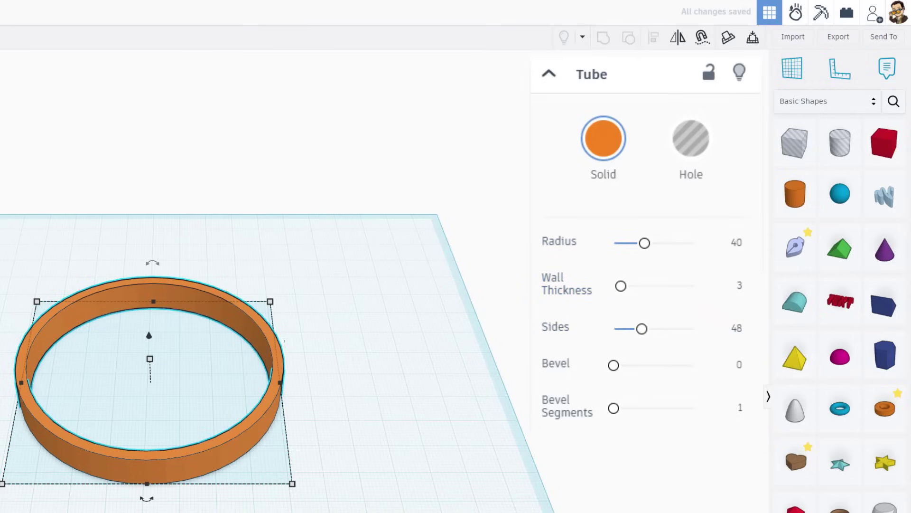
# Step: Resize the tube to radius 25 with wall thickness 2
pyautogui.click(736, 242)
pyautogui.write('25')
pyautogui.press('Tab')
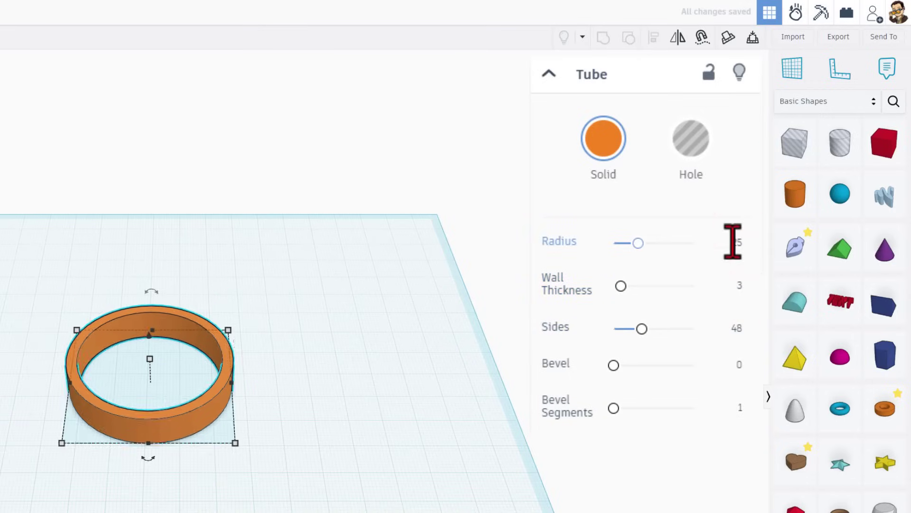
pyautogui.click(729, 285)
pyautogui.write('2')
pyautogui.press('Return')
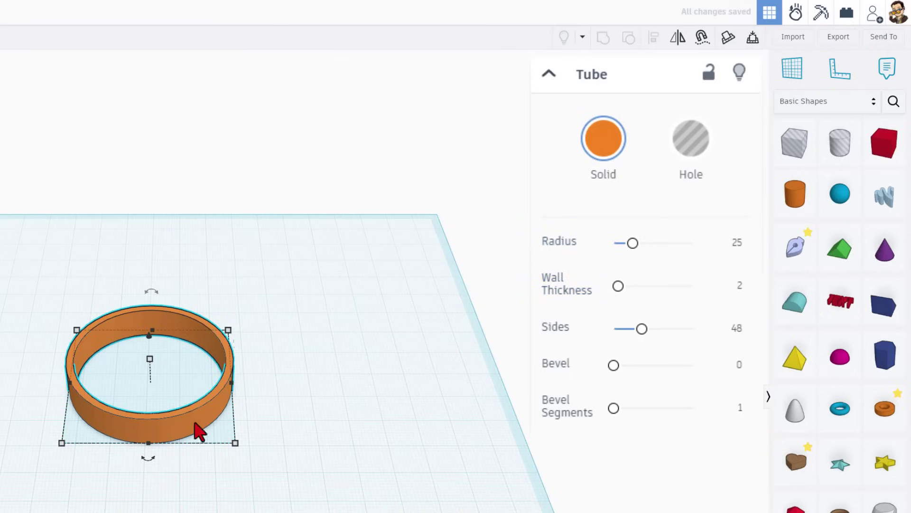
# Step: Duplicate the ring in place and give the copy radius 20
pyautogui.click(231, 455)
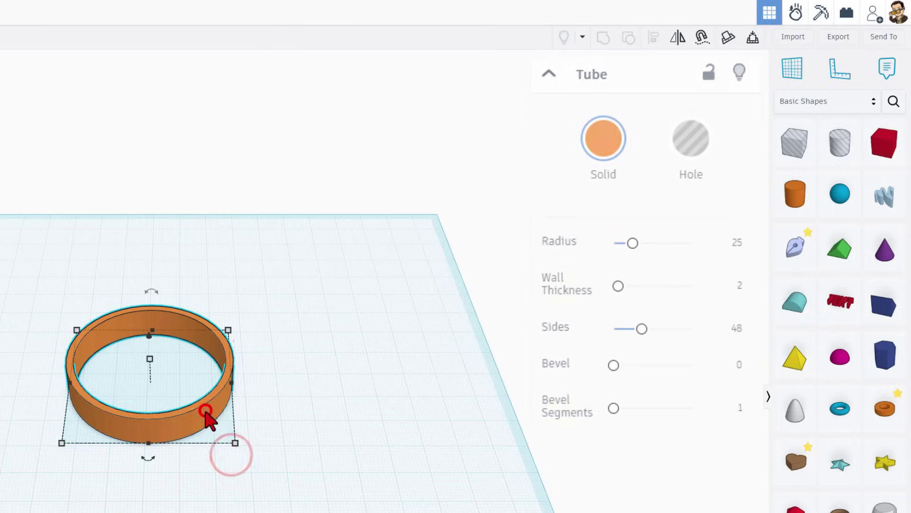
pyautogui.click(204, 417)
pyautogui.hotkey('ctrl', 'd')
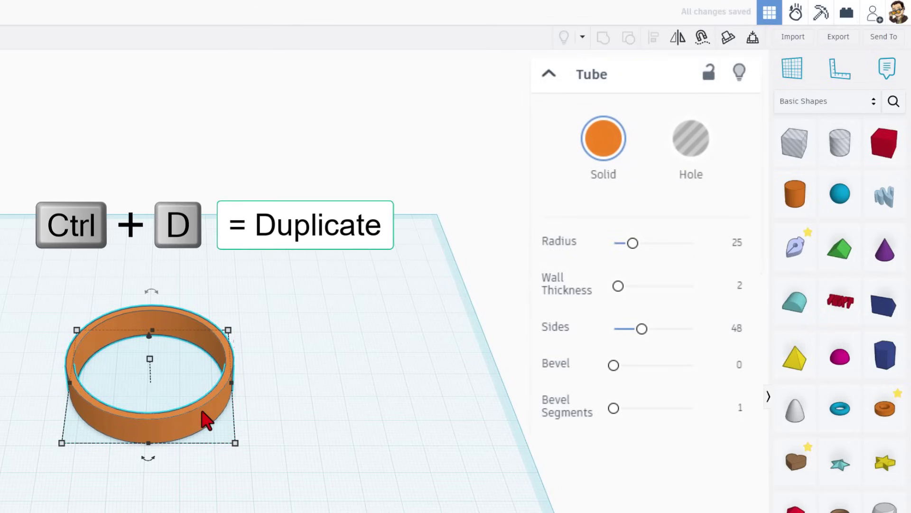
pyautogui.click(736, 247)
pyautogui.write('15')
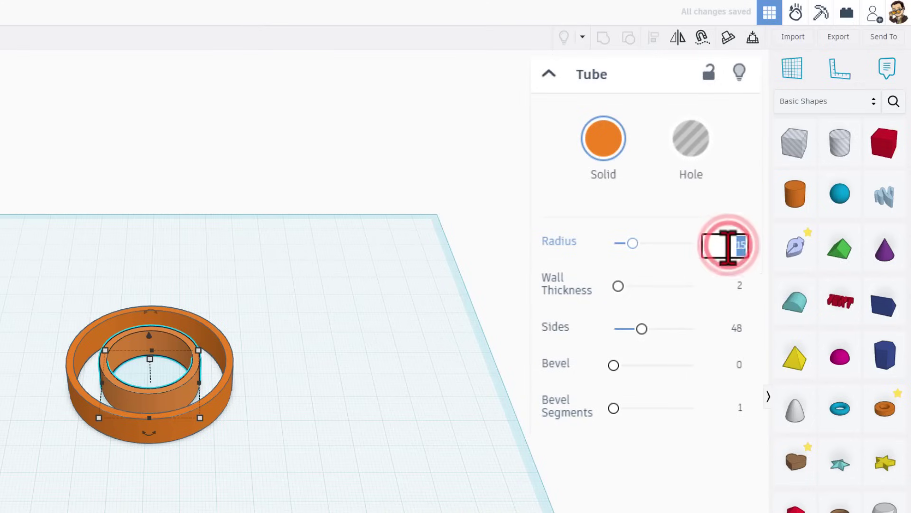
pyautogui.write('20')
pyautogui.press('Return')
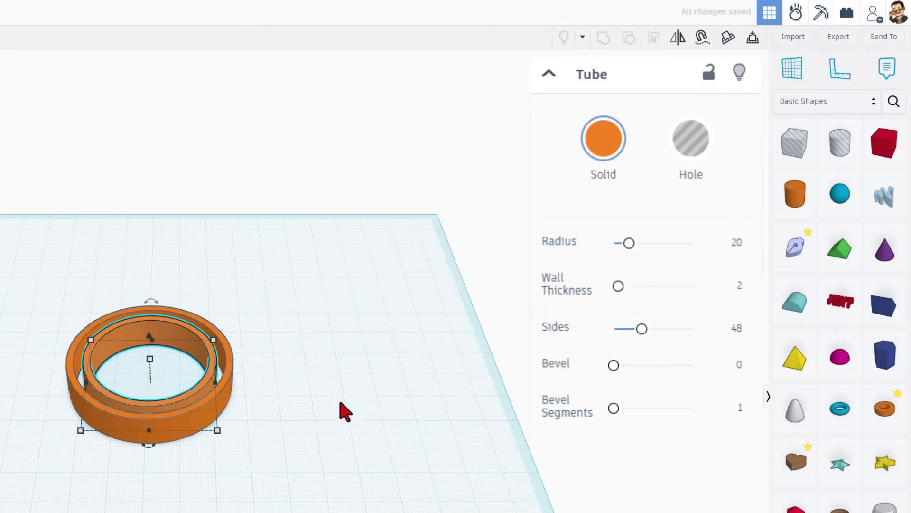
# Step: Duplicate the inner ring and set the new copy's radius to 15
pyautogui.click(340, 399)
pyautogui.click(212, 377)
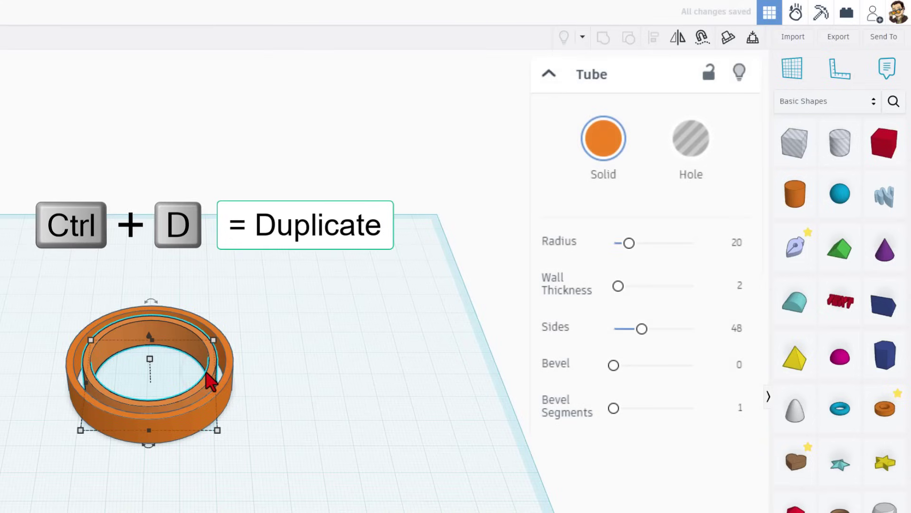
pyautogui.hotkey('ctrl', 'd')
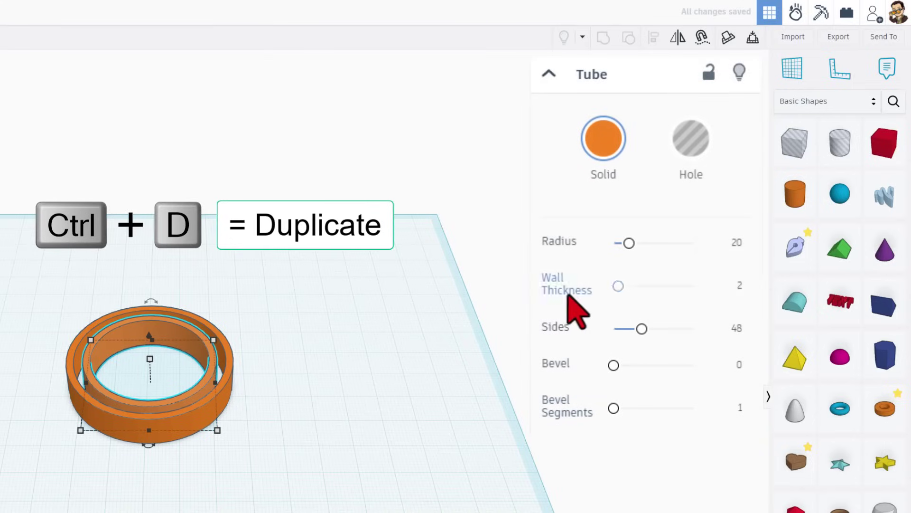
pyautogui.click(726, 240)
pyautogui.write('15')
pyautogui.press('Return')
# Step: Add one more ring copy inside with radius 10
pyautogui.hotkey('ctrl', 'd')
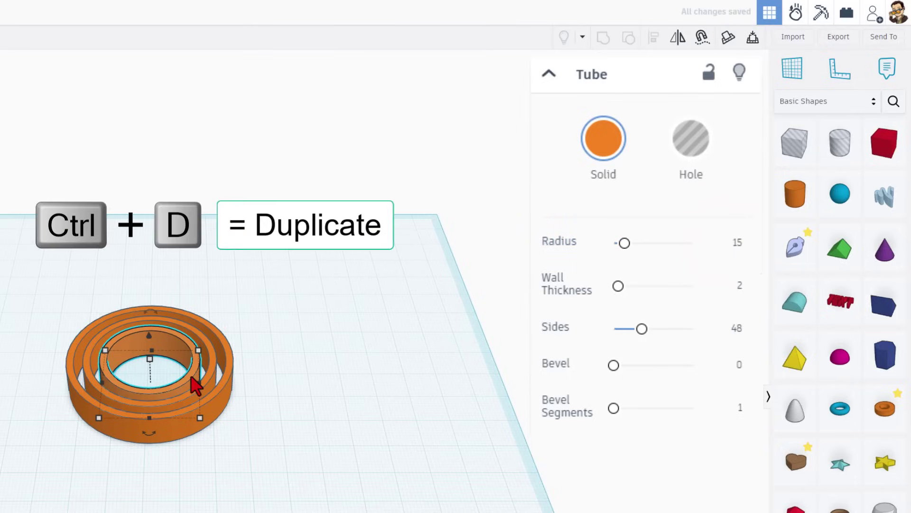
pyautogui.click(192, 376)
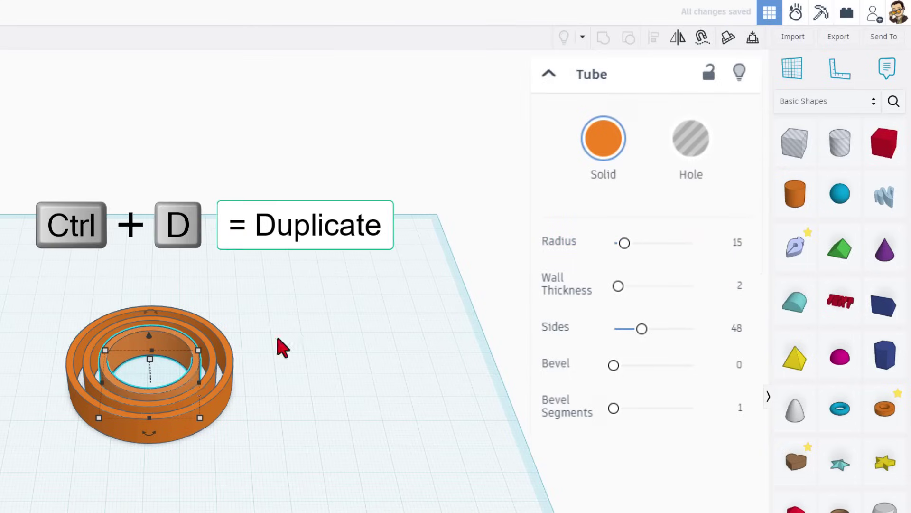
pyautogui.click(737, 243)
pyautogui.write('10')
pyautogui.press('Return')
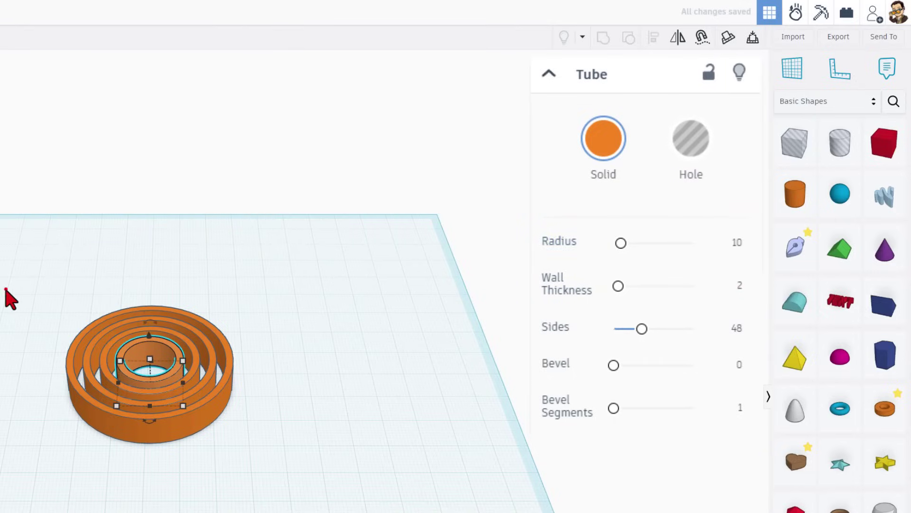
# Step: Add a hole box and centre it across the rings using the ring as alignment reference
pyautogui.click(11, 290)
pyautogui.moveTo(804, 162); pyautogui.dragTo(7, 380)
pyautogui.press('l')
pyautogui.moveTo(49, 243); pyautogui.dragTo(211, 473)
pyautogui.press('l')
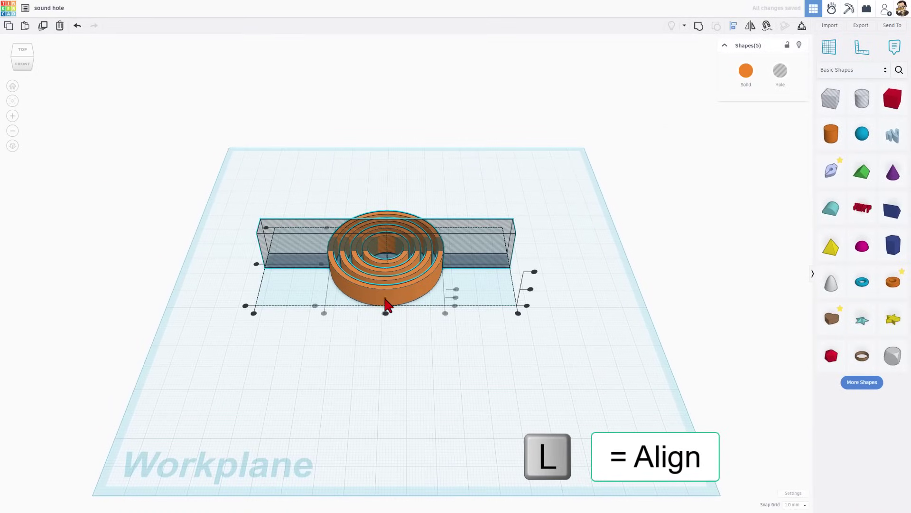
pyautogui.click(385, 298)
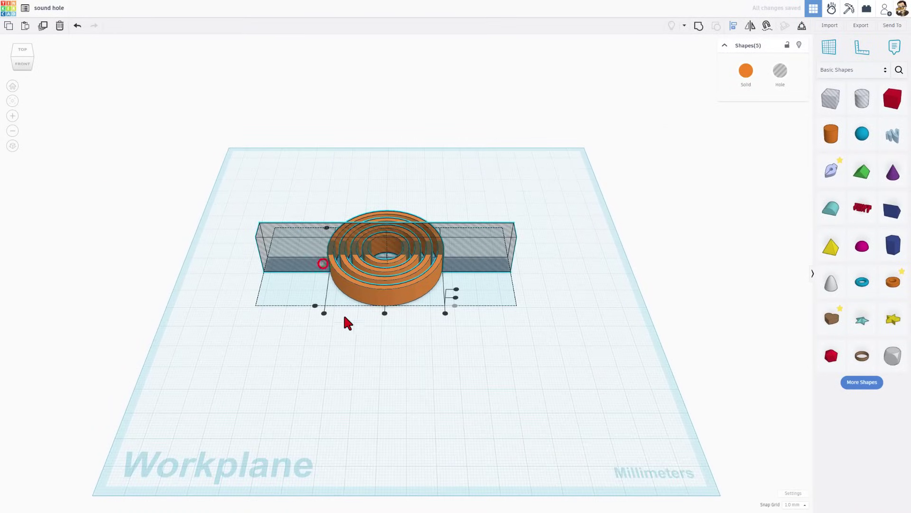
pyautogui.click(385, 313)
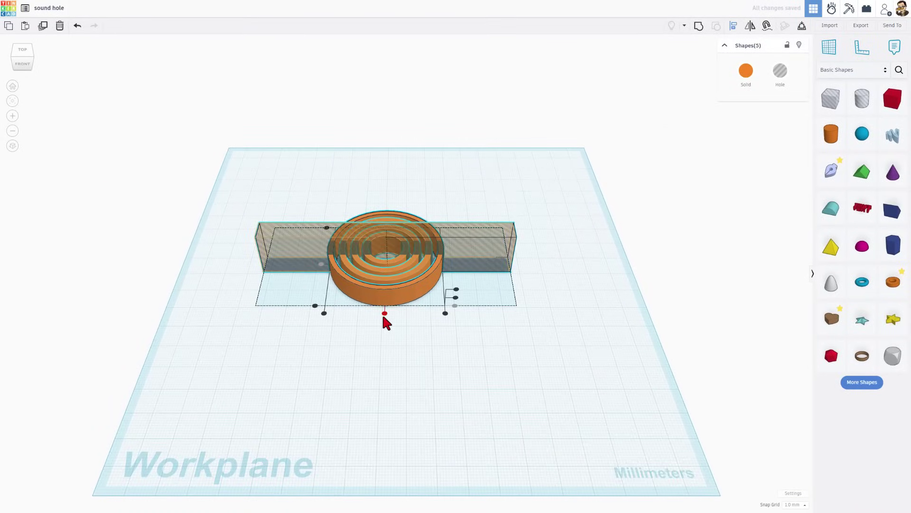
pyautogui.click(384, 313)
pyautogui.click(384, 313)
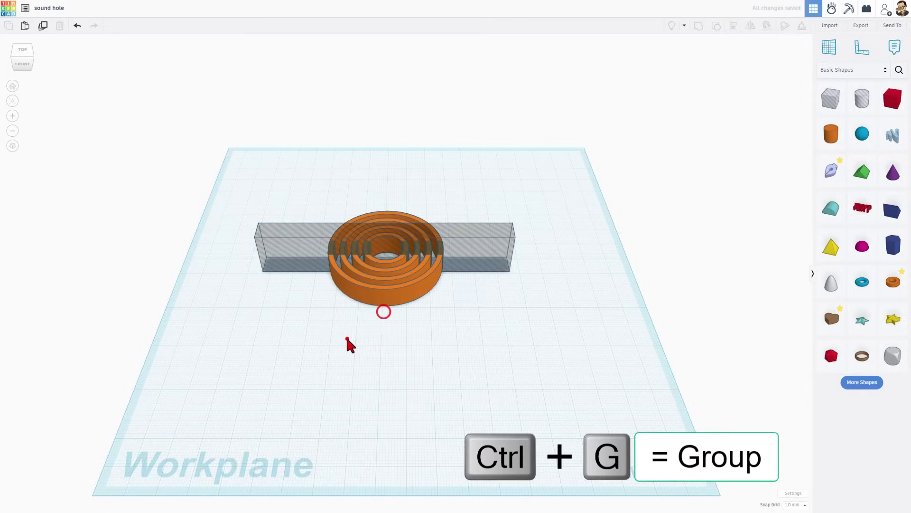
# Step: Select the four rings and hole bar and group them into one slotted ring
pyautogui.click(346, 338)
pyautogui.moveTo(305, 205); pyautogui.dragTo(452, 332)
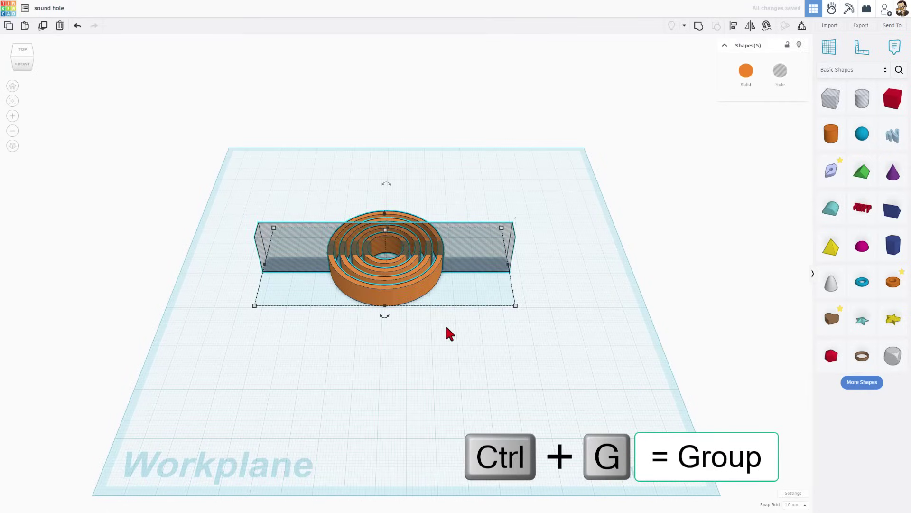
pyautogui.hotkey('ctrl', 'g')
# Step: Switch to a top-down view and move the split ring about 36 mm left
pyautogui.click(445, 274)
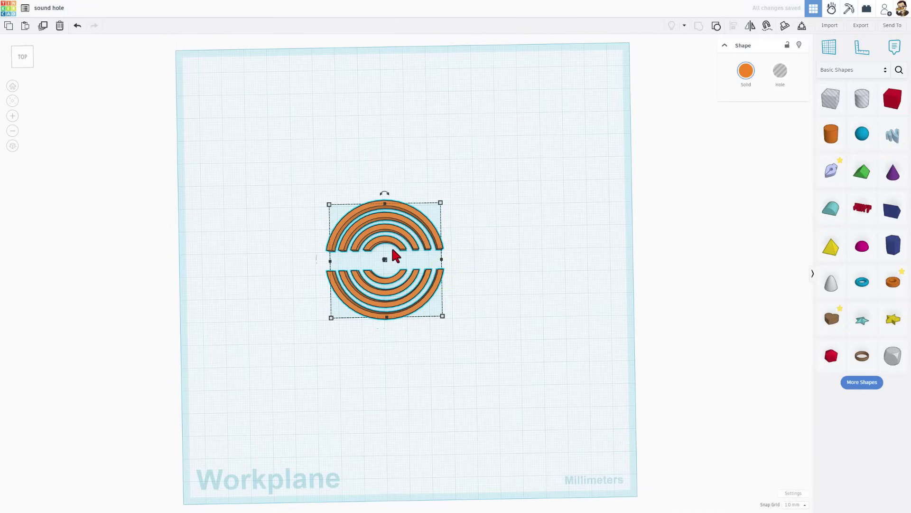
pyautogui.click(458, 314)
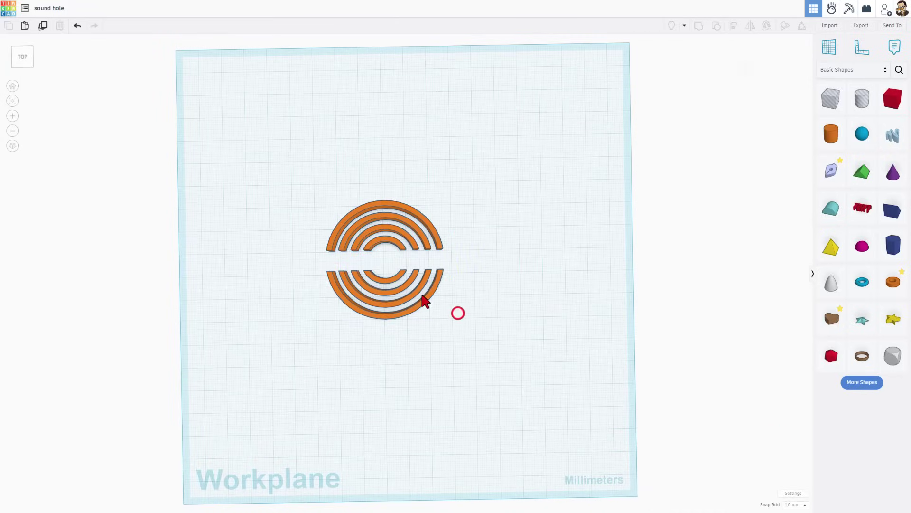
pyautogui.moveTo(424, 301); pyautogui.dragTo(344, 301)
pyautogui.click(386, 304)
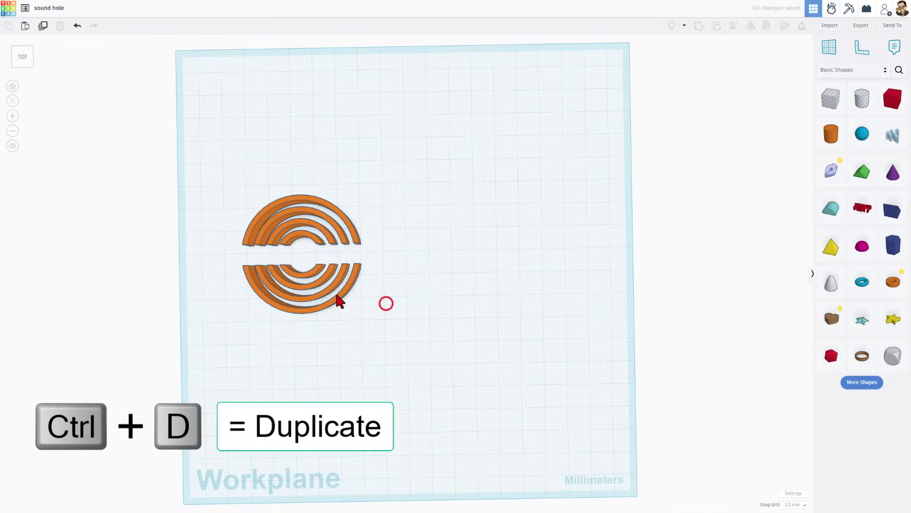
# Step: Place a copy about 82 mm to the right, ungroup it, and thin its hole bar
pyautogui.click(337, 295)
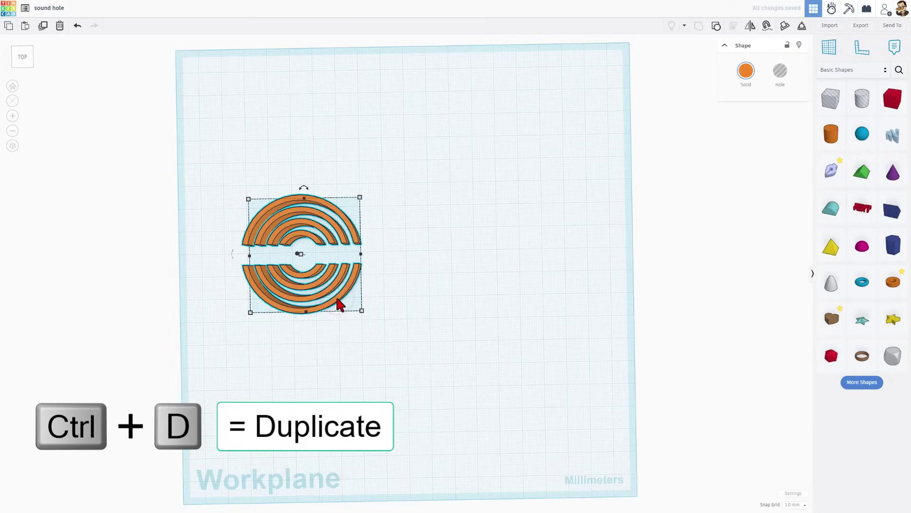
pyautogui.moveTo(340, 304); pyautogui.dragTo(534, 300)
pyautogui.click(619, 240)
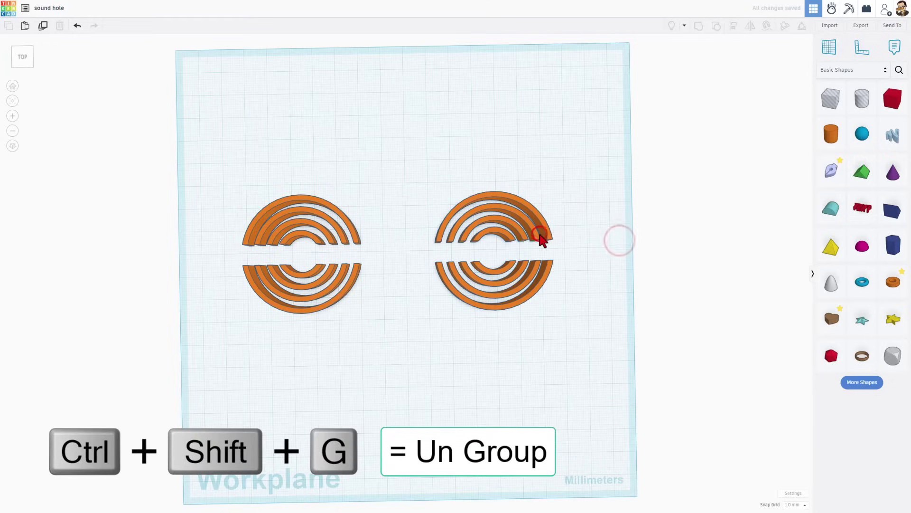
pyautogui.click(541, 236)
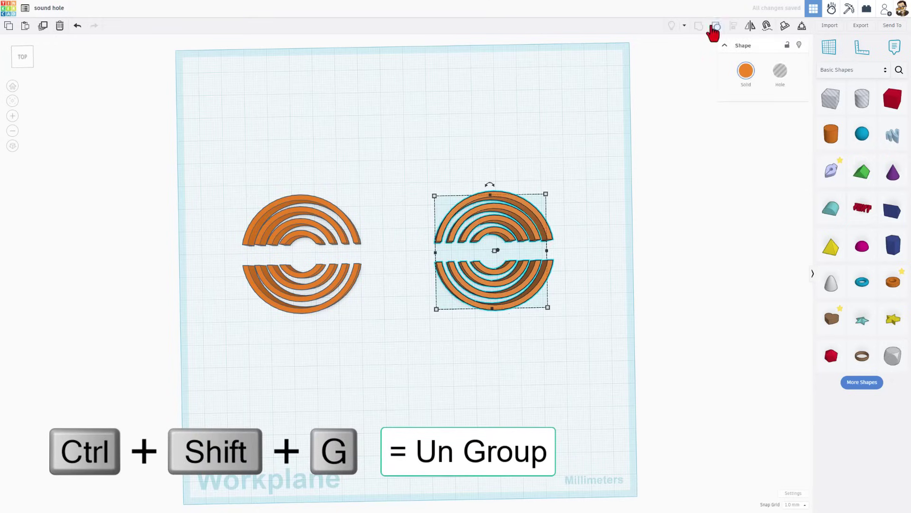
pyautogui.click(714, 27)
pyautogui.click(555, 241)
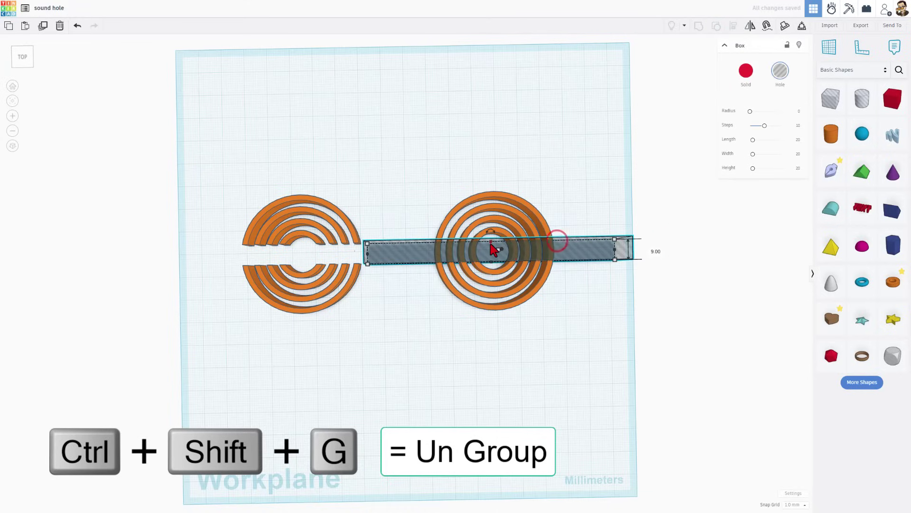
pyautogui.moveTo(492, 243); pyautogui.dragTo(494, 260)
# Step: Centre the thin bar on the copied rings and delete the outermost ring
pyautogui.moveTo(604, 215); pyautogui.dragTo(540, 282)
pyautogui.press('l')
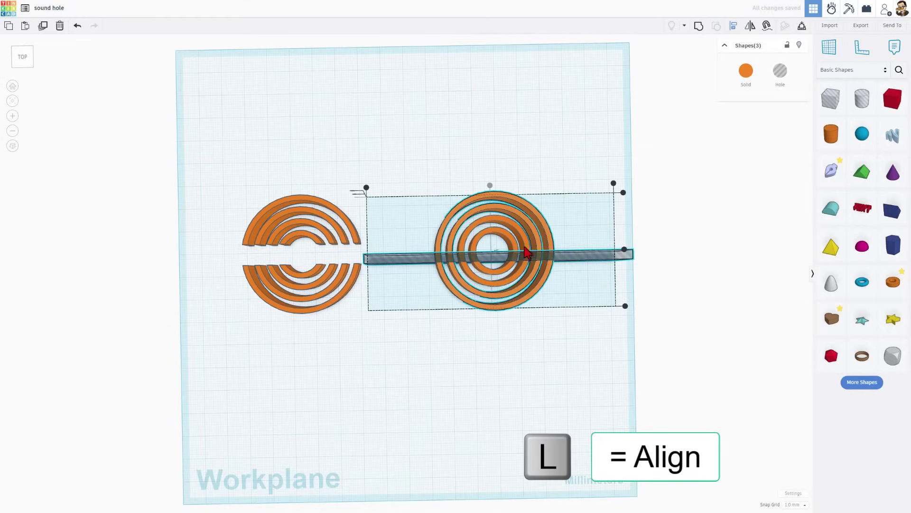
pyautogui.click(624, 249)
pyautogui.click(578, 282)
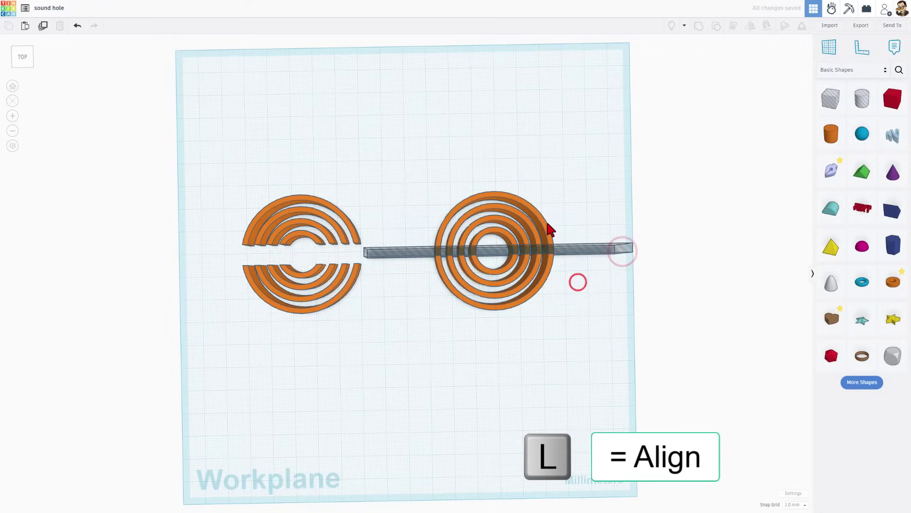
pyautogui.click(547, 229)
pyautogui.press('Delete')
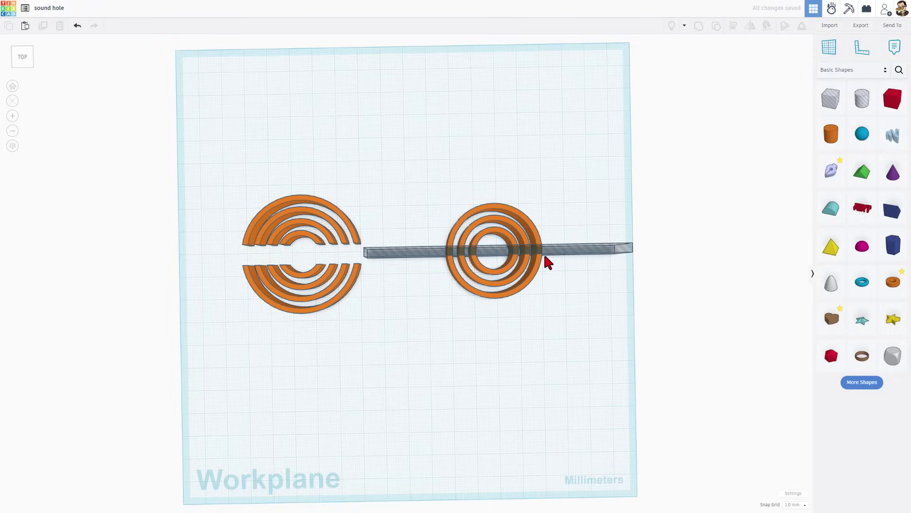
# Step: Thicken ring walls to 2.5 (radii 20, 15) and 3 (radius 10), then select bar and rings
pyautogui.click(532, 232)
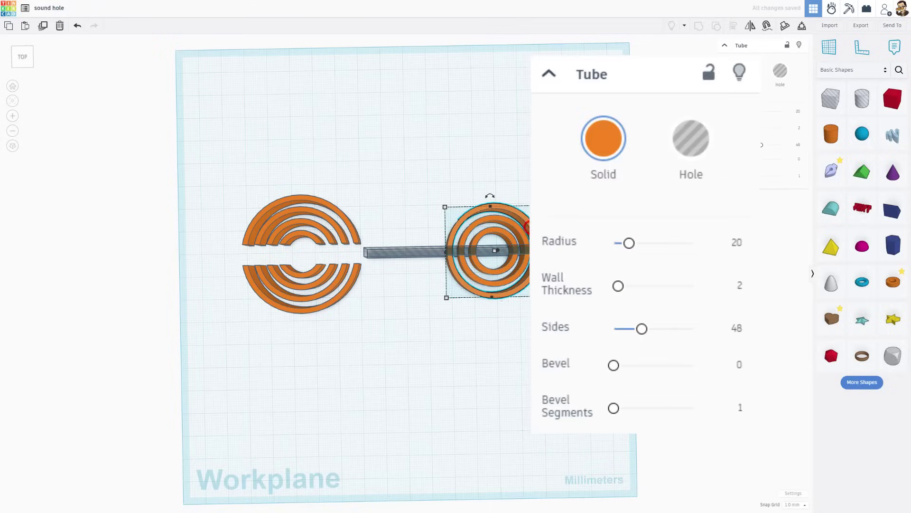
pyautogui.click(799, 129)
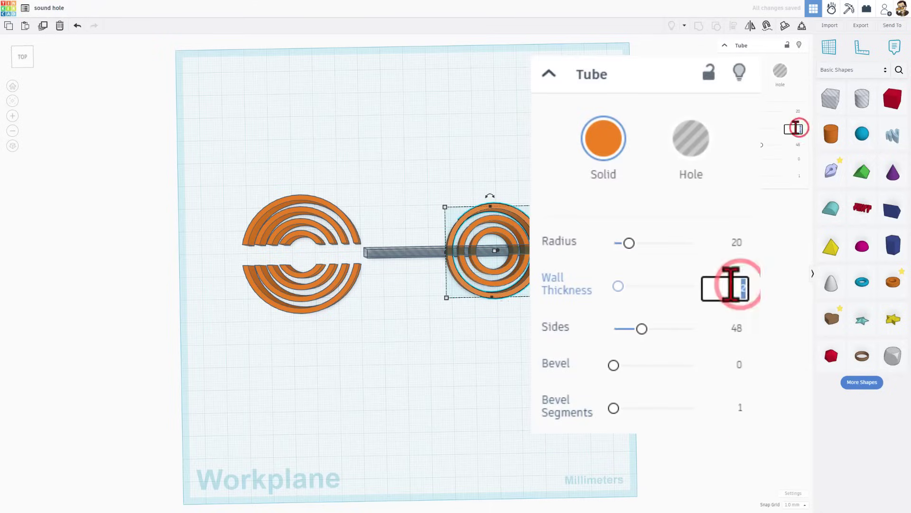
pyautogui.press('Return')
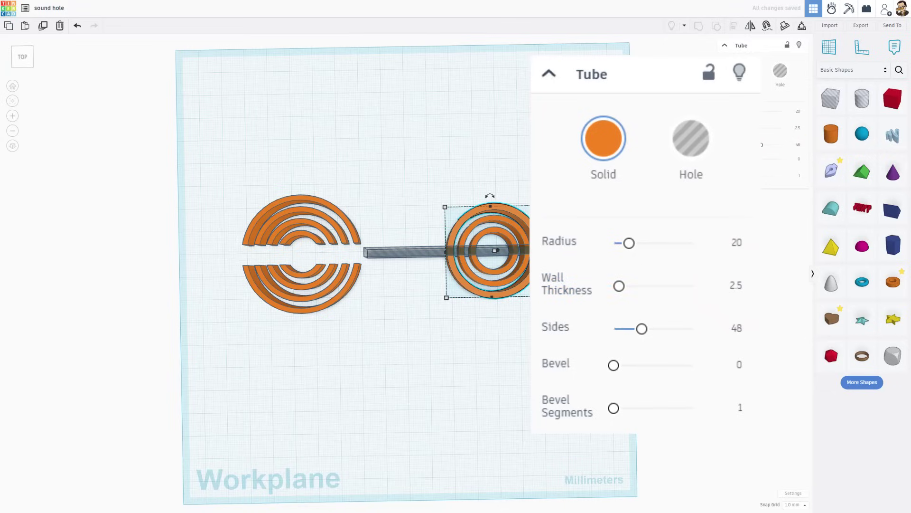
pyautogui.hotkey('ctrl', 'z')
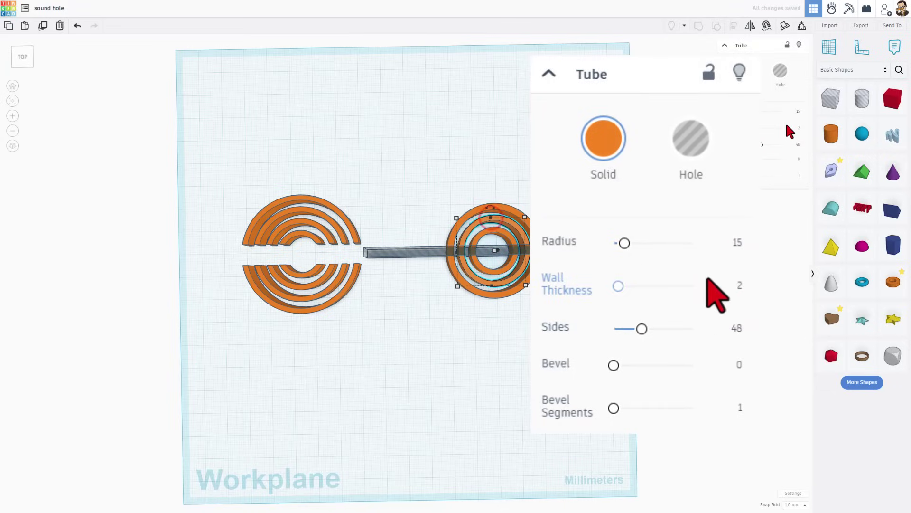
pyautogui.click(737, 286)
pyautogui.write('2.5')
pyautogui.press('Return')
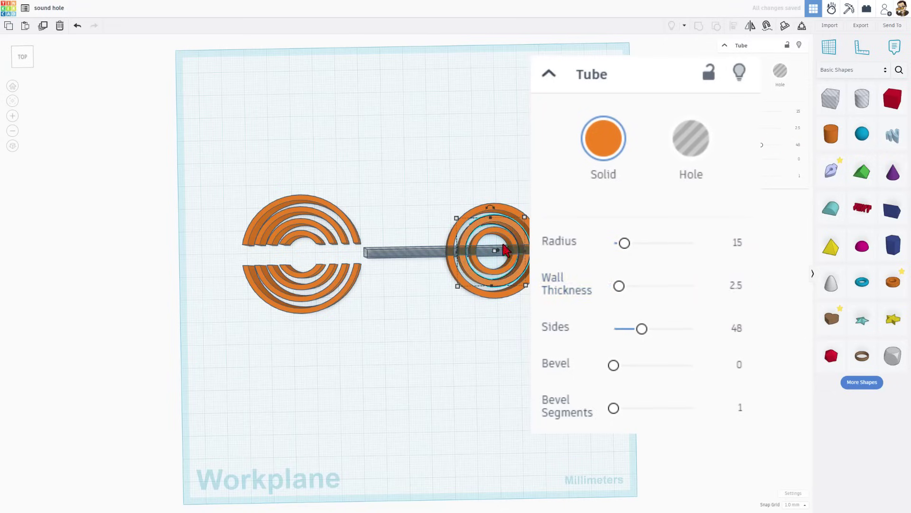
pyautogui.click(489, 237)
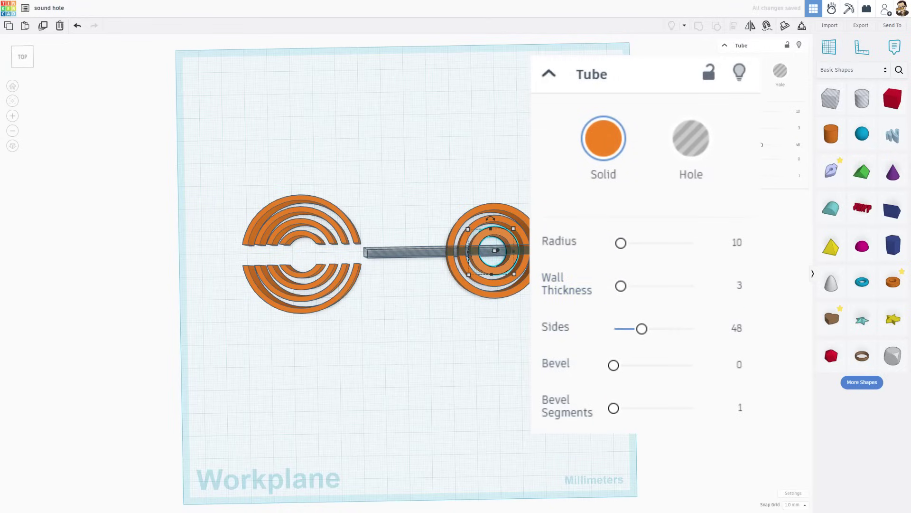
pyautogui.click(572, 70)
pyautogui.moveTo(430, 189); pyautogui.dragTo(547, 313)
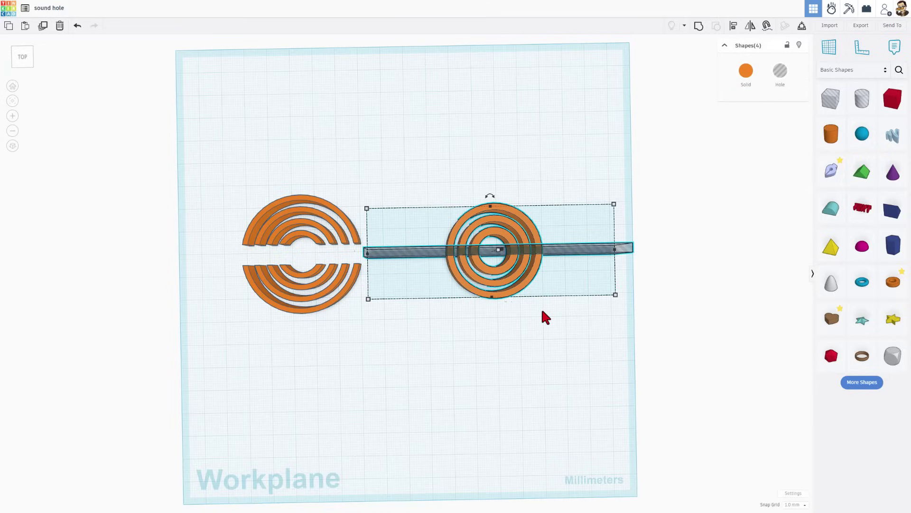
# Step: Group the copied bar with its rings, then make both split-ring patterns holes
pyautogui.hotkey('ctrl', 'g')
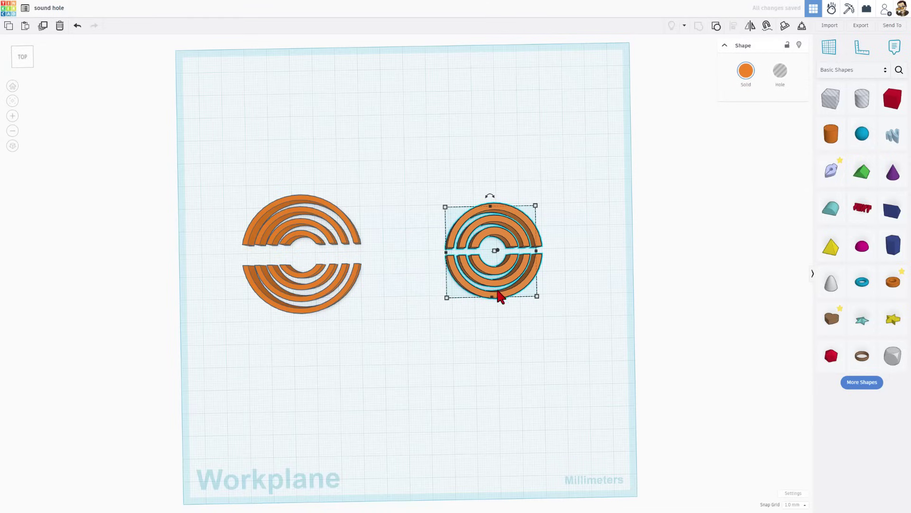
pyautogui.moveTo(248, 177); pyautogui.dragTo(504, 349)
pyautogui.click(780, 71)
# Step: Tilt the view into perspective and search Community shapes for 'soft'
pyautogui.click(546, 482)
pyautogui.moveTo(546, 482); pyautogui.dragTo(828, 84, button='right')
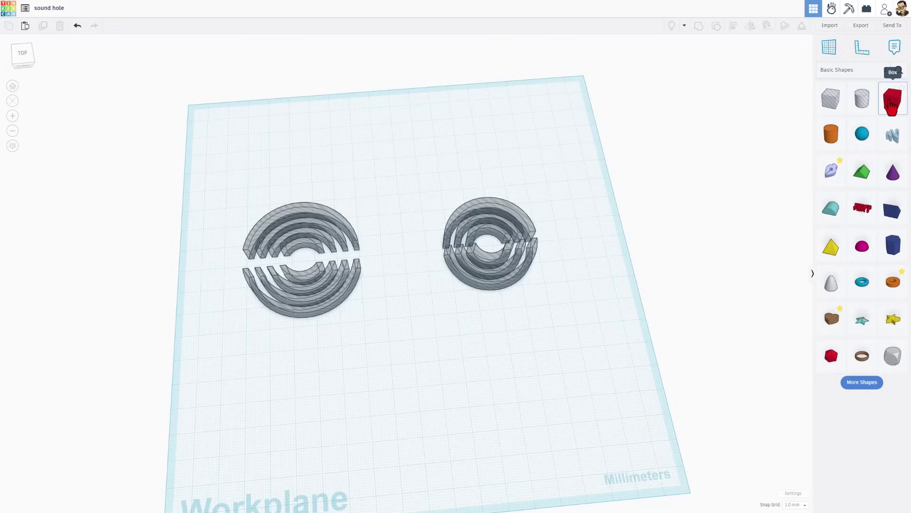
pyautogui.click(897, 72)
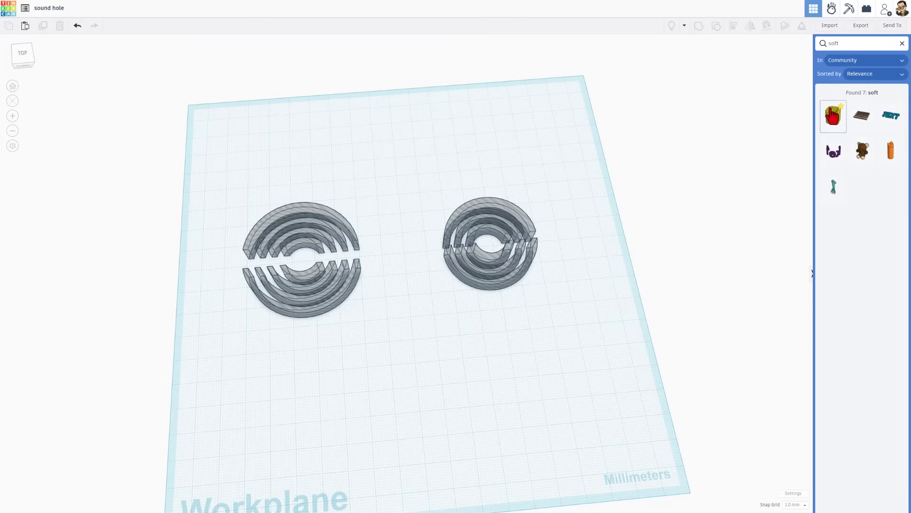
# Step: Add a SoftBox and size it to X 60 by Y 90
pyautogui.moveTo(833, 117); pyautogui.dragTo(359, 184)
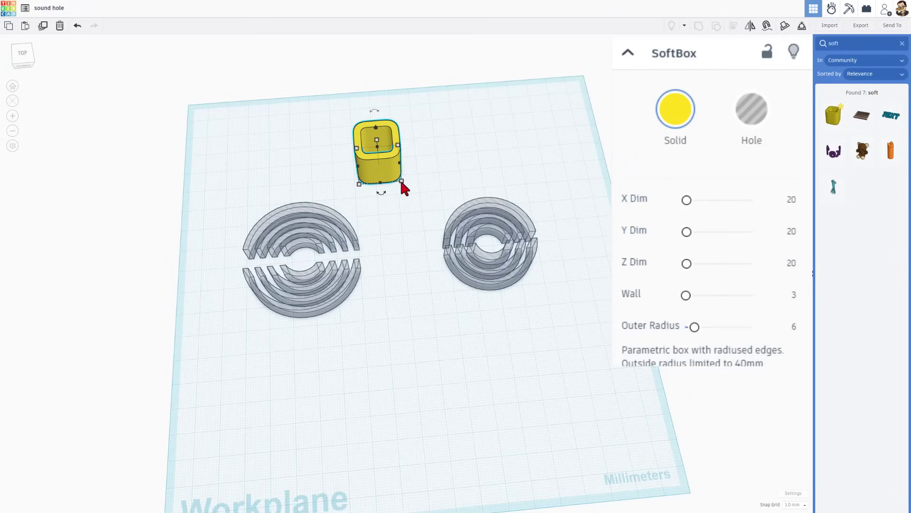
pyautogui.click(782, 202)
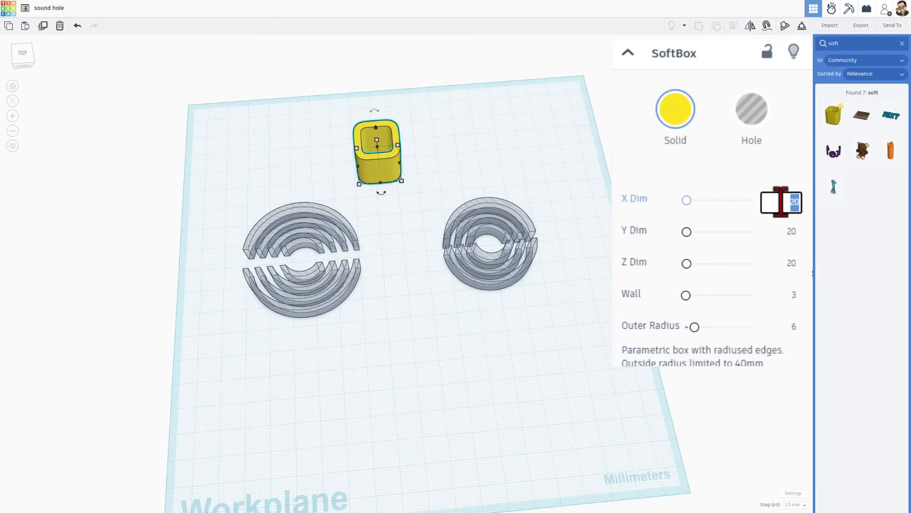
pyautogui.write('60')
pyautogui.press('Return')
pyautogui.click(788, 231)
pyautogui.write('90')
pyautogui.press('Return')
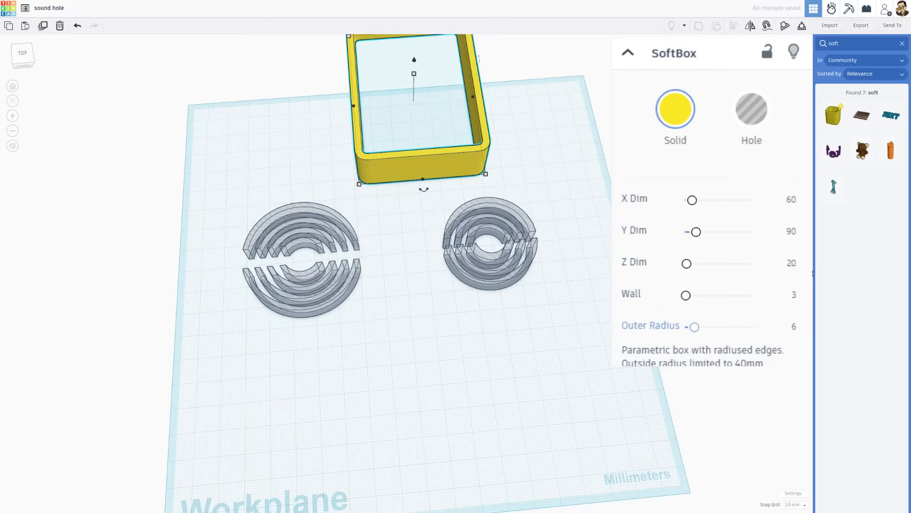
# Step: Move the SoftBox so it surrounds the right ring hole, keeping the box selected
pyautogui.moveTo(398, 163); pyautogui.dragTo(484, 354)
pyautogui.click(470, 280)
pyautogui.click(549, 278)
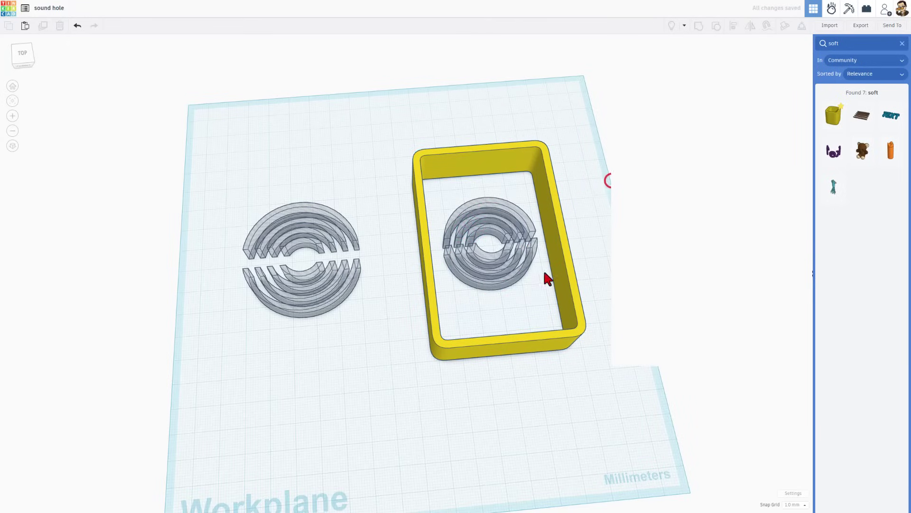
# Step: Duplicate the SoftBox 45 mm left and make the copy a thin solid lid (Wall 30)
pyautogui.click(564, 269)
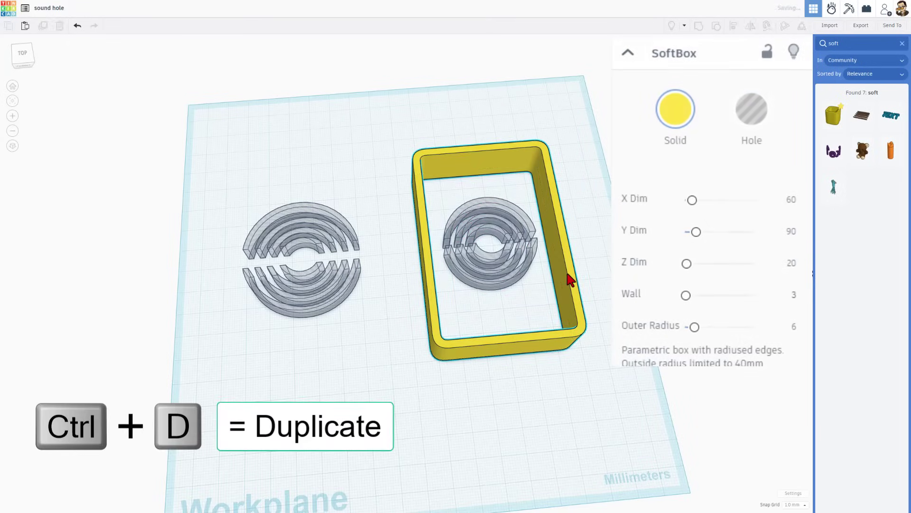
pyautogui.click(570, 280)
pyautogui.hotkey('ctrl', 'd')
pyautogui.moveTo(570, 280); pyautogui.dragTo(461, 292)
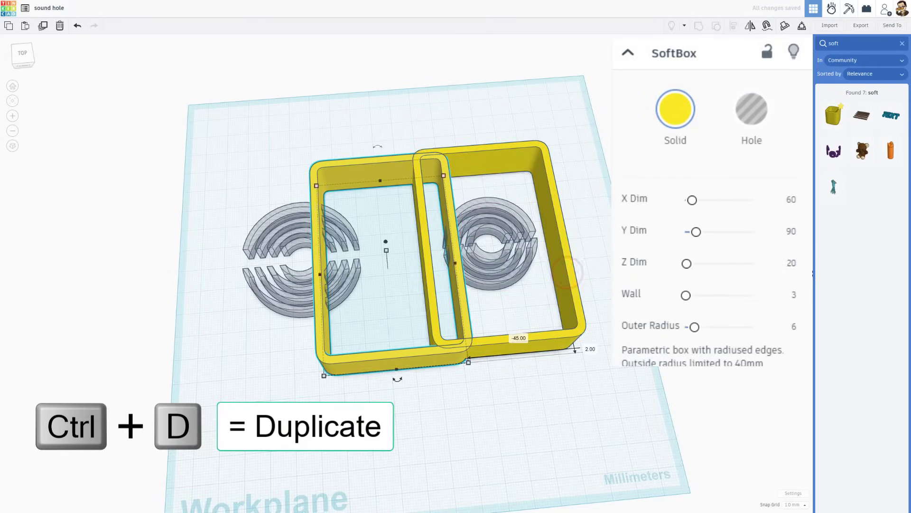
pyautogui.click(793, 295)
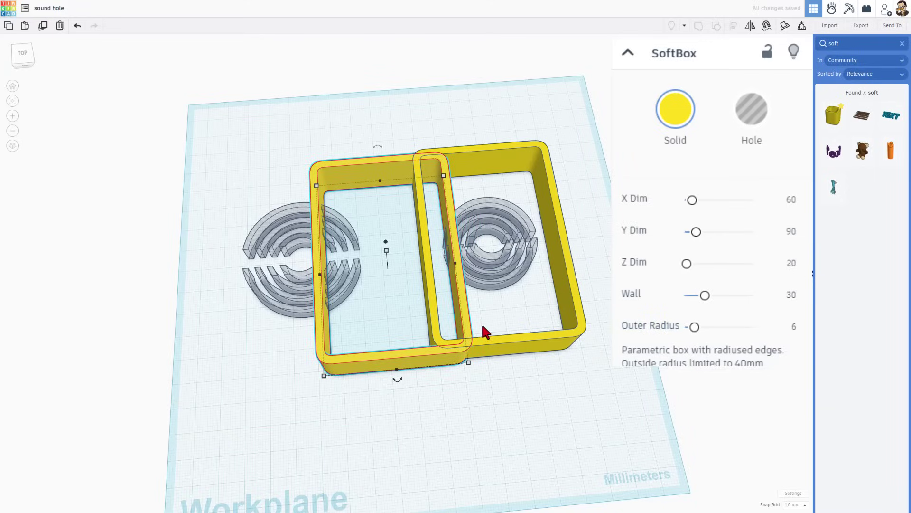
pyautogui.moveTo(431, 320); pyautogui.dragTo(371, 241, button='right')
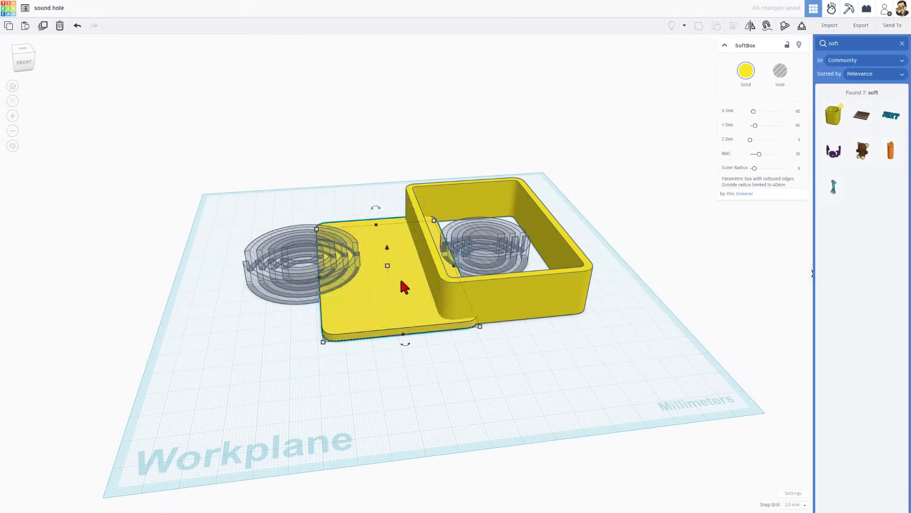
# Step: Align the lid on top of the open box, centred on both axes
pyautogui.keyDown('shift'); pyautogui.click(426, 255); pyautogui.keyUp('shift')
pyautogui.press('l')
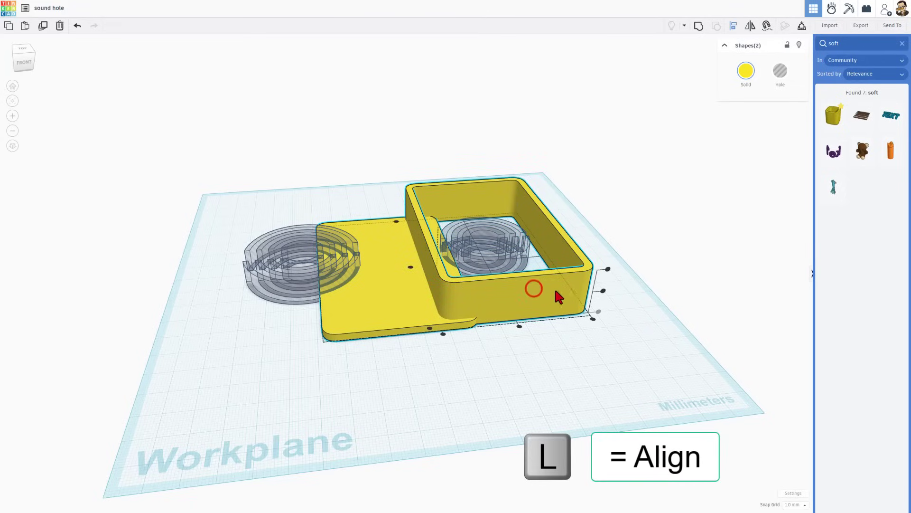
pyautogui.click(608, 269)
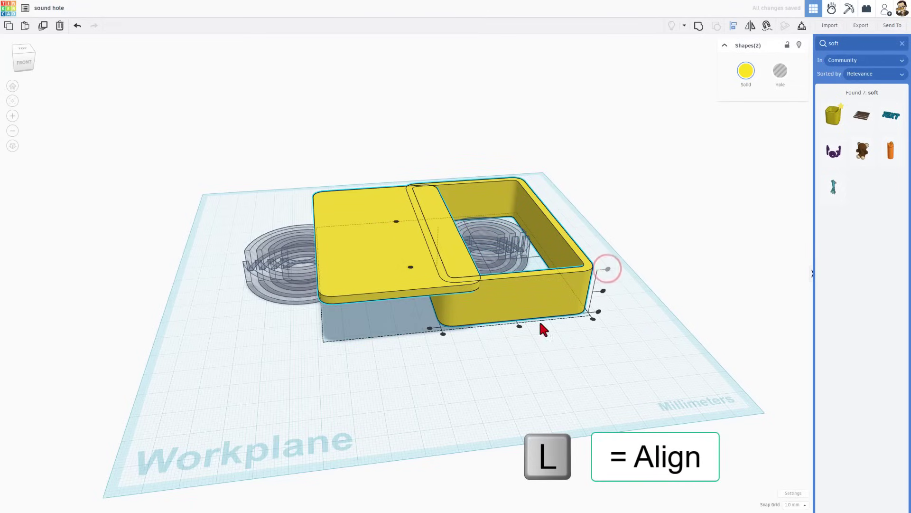
pyautogui.click(520, 325)
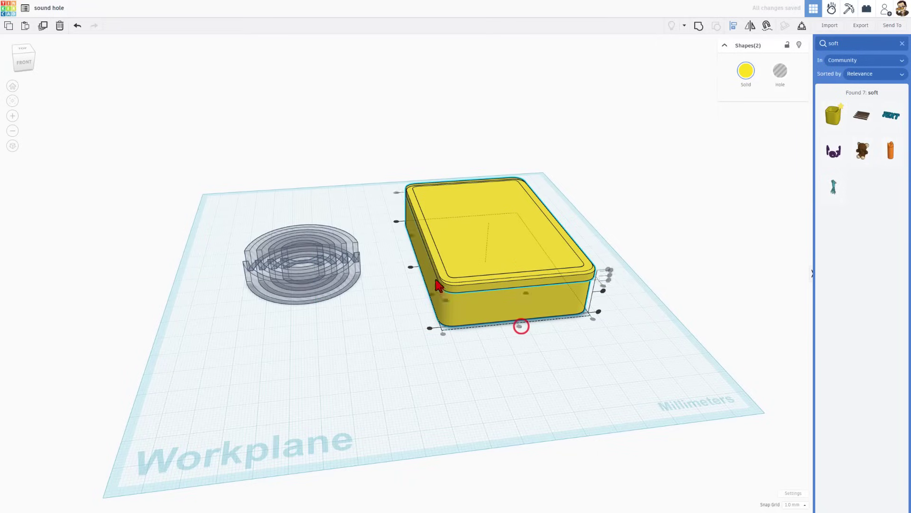
pyautogui.click(411, 266)
# Step: Raise the ring hole up through the box, then hide the open box
pyautogui.click(395, 275)
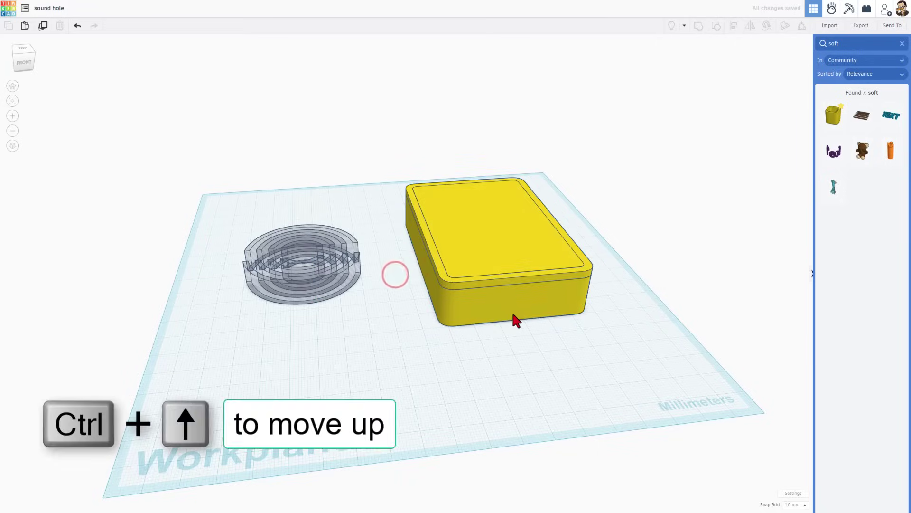
pyautogui.moveTo(519, 370); pyautogui.dragTo(503, 275, button='right')
pyautogui.click(499, 271)
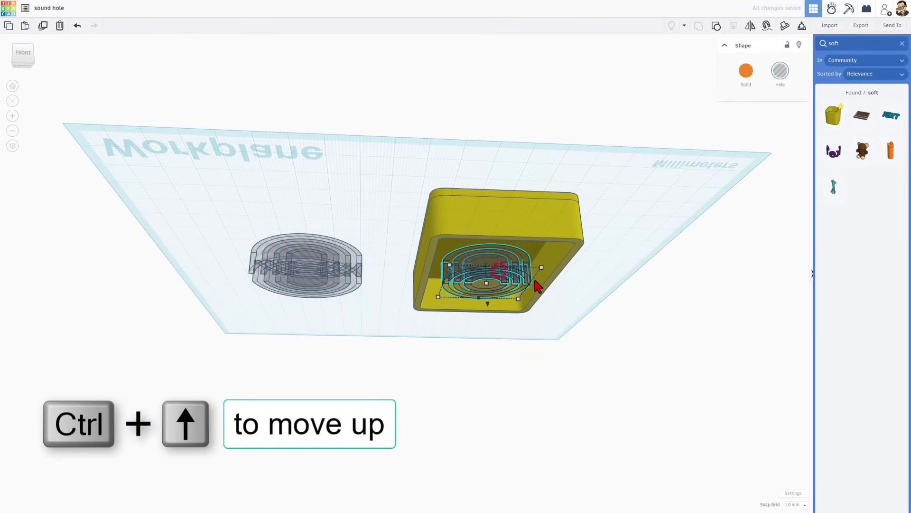
pyautogui.hotkey('ctrl', 'Up')
pyautogui.hotkey('ctrl', 'Up')
pyautogui.hotkey('ctrl', 'Up')
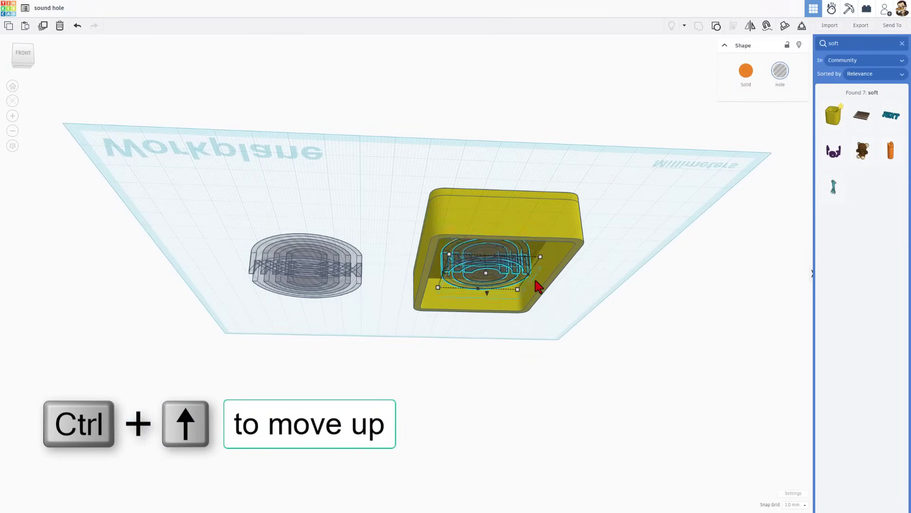
pyautogui.moveTo(539, 289); pyautogui.dragTo(525, 230, button='right')
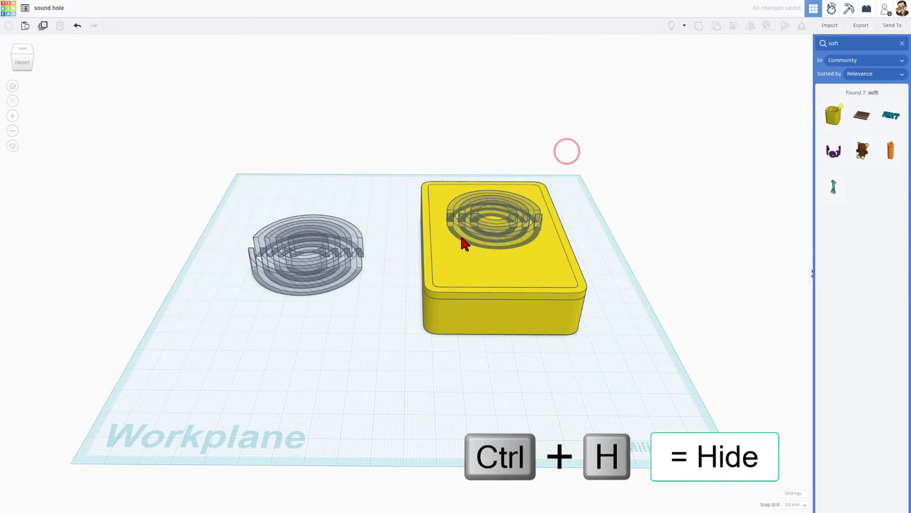
pyautogui.click(454, 328)
pyautogui.click(802, 45)
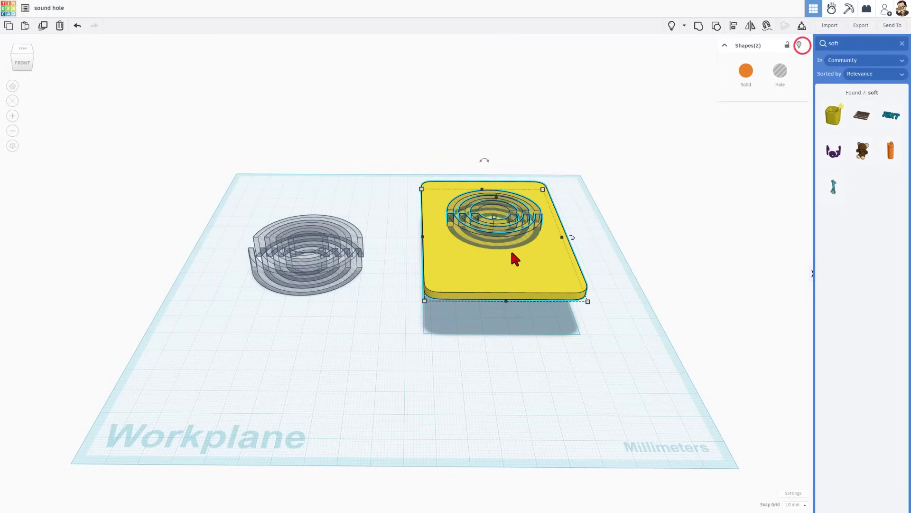
# Step: Centre the ring hole on the lid and group them to cut the pattern through
pyautogui.press('l')
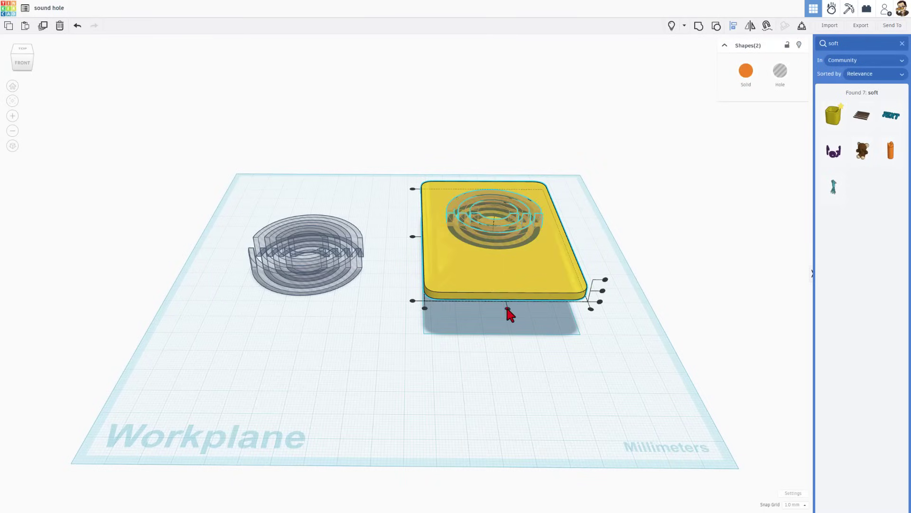
pyautogui.click(506, 308)
pyautogui.click(413, 235)
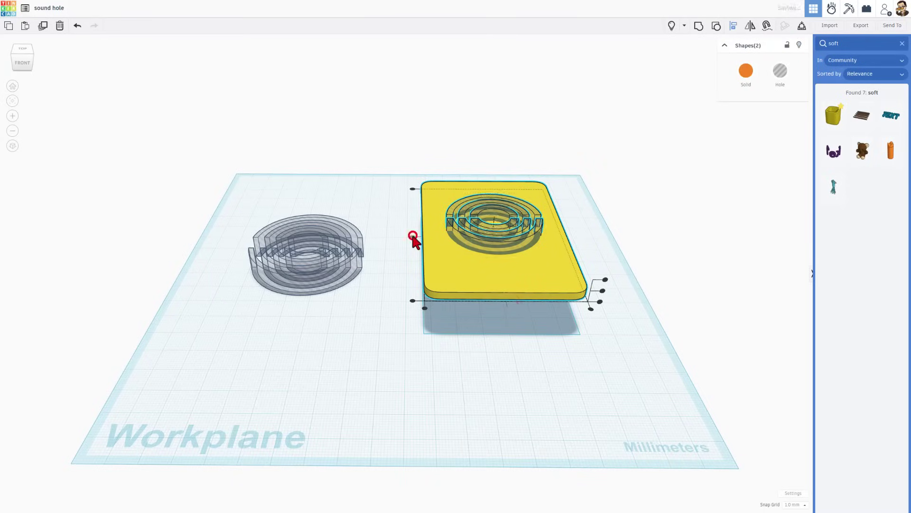
pyautogui.hotkey('ctrl', 'g')
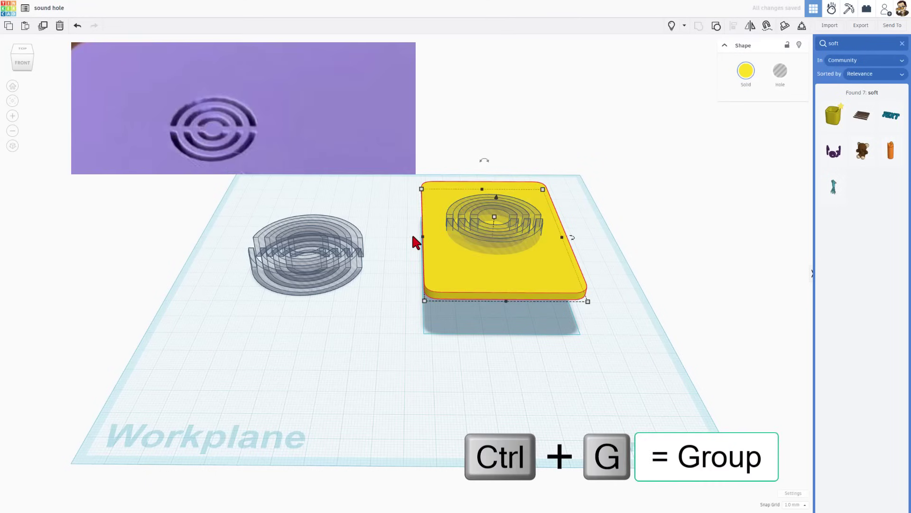
pyautogui.moveTo(570, 215); pyautogui.dragTo(576, 254, button='right')
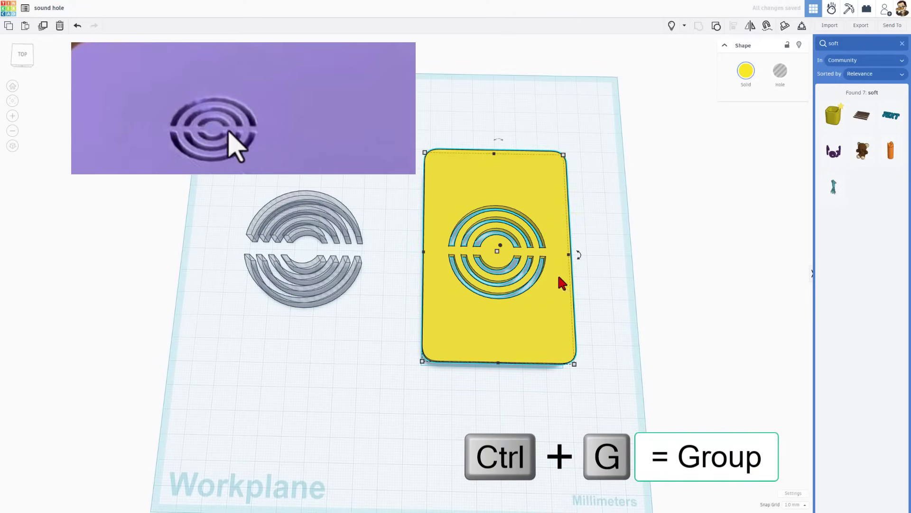